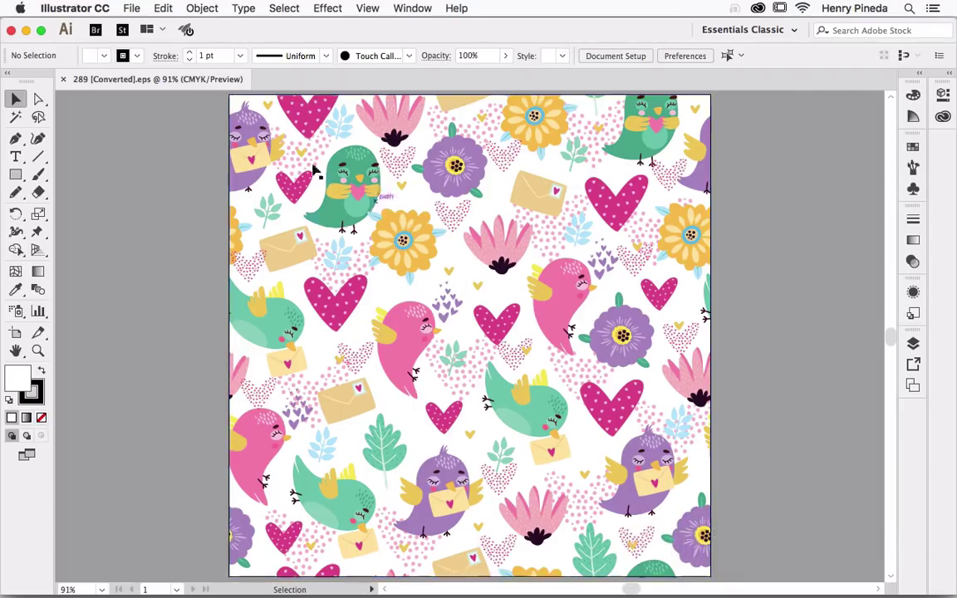
# Click the pattern artwork in 289 [Converted].eps to select its whole Clip Group
pyautogui.moveTo(152, 79); pyautogui.dragTo(138, 100)
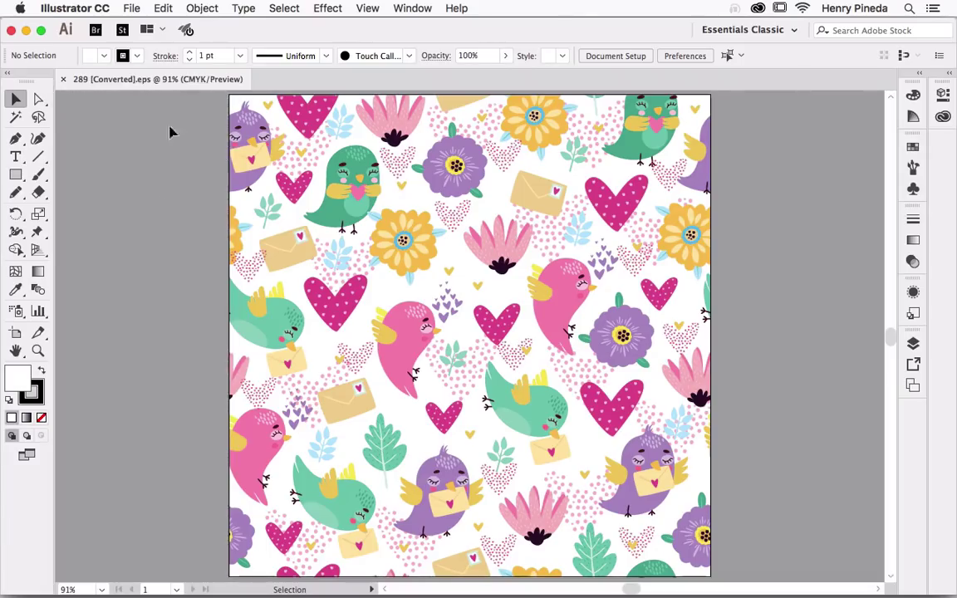
pyautogui.click(253, 145)
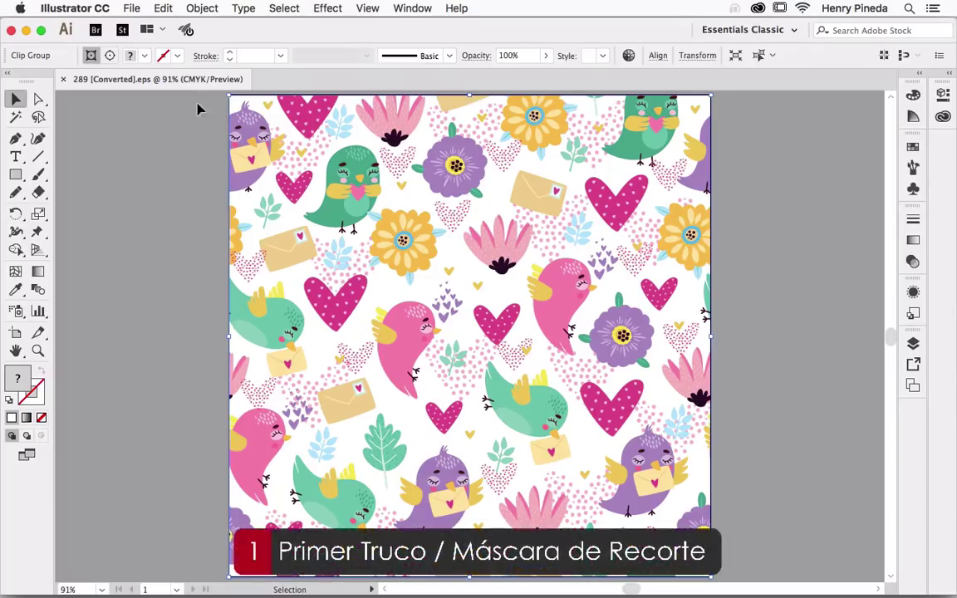
# Release the pattern's clipping mask, then select and deselect the square background rectangle
pyautogui.click(197, 8)
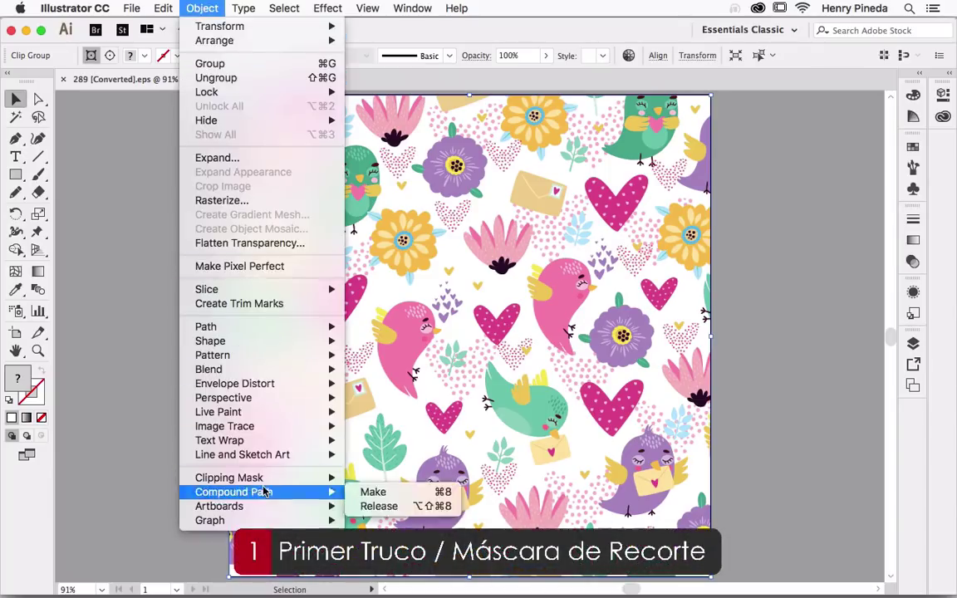
pyautogui.moveTo(230, 478)
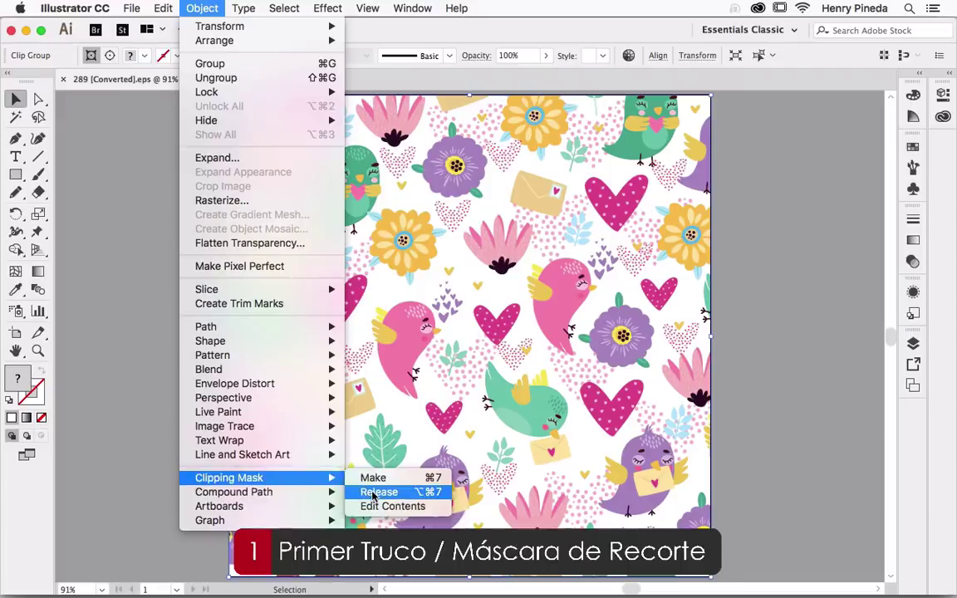
pyautogui.click(367, 492)
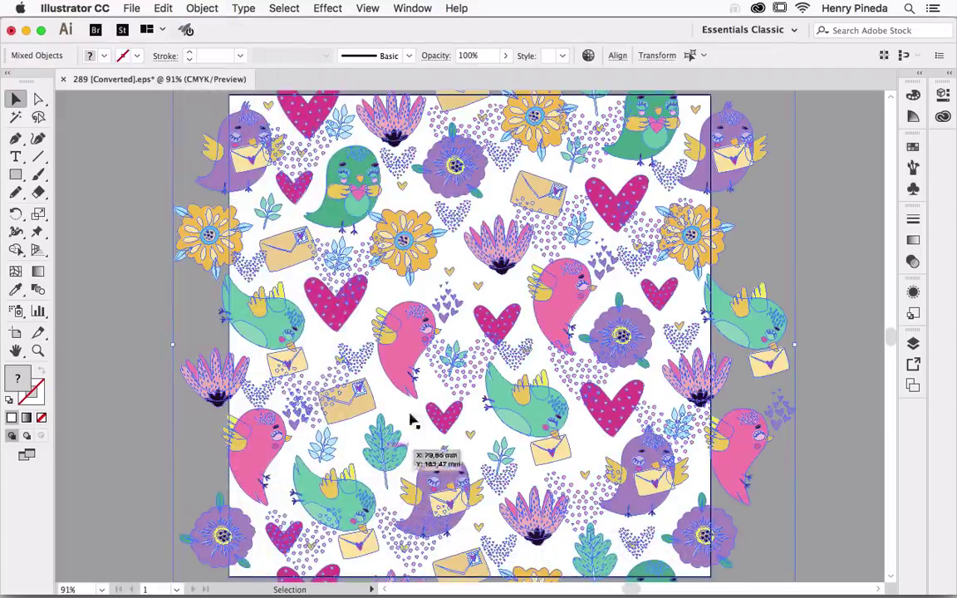
pyautogui.click(150, 135)
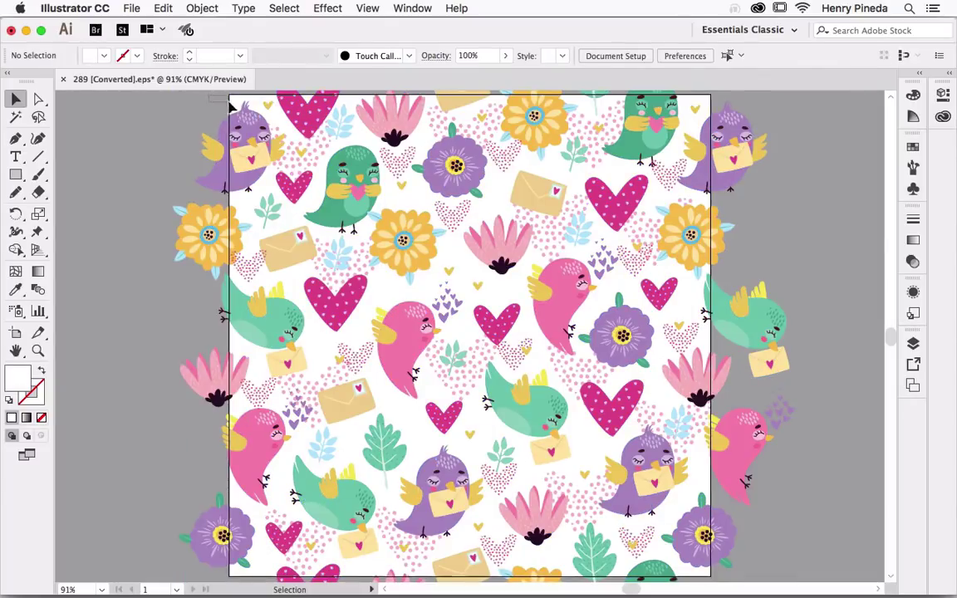
pyautogui.click(269, 121)
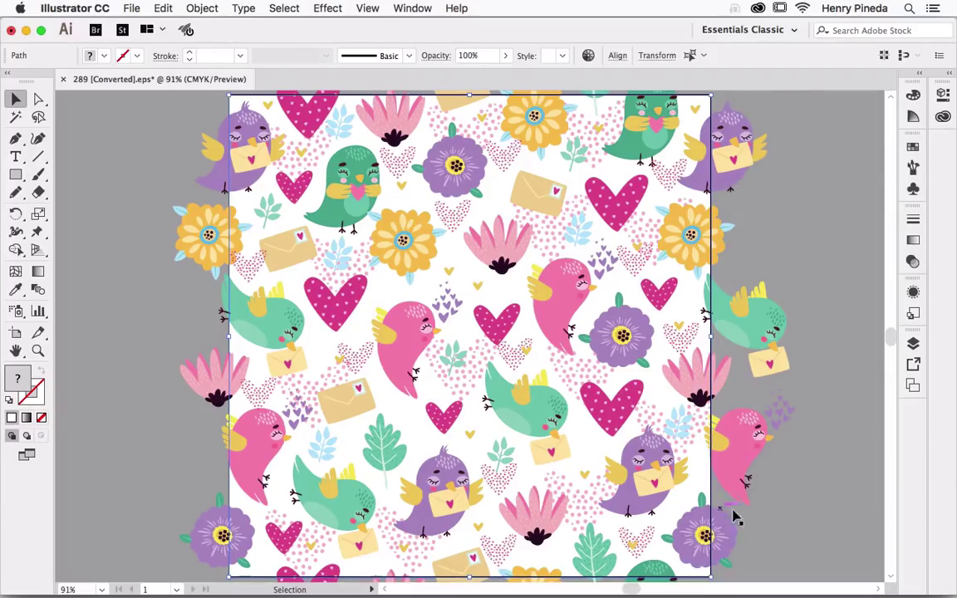
pyautogui.click(222, 98)
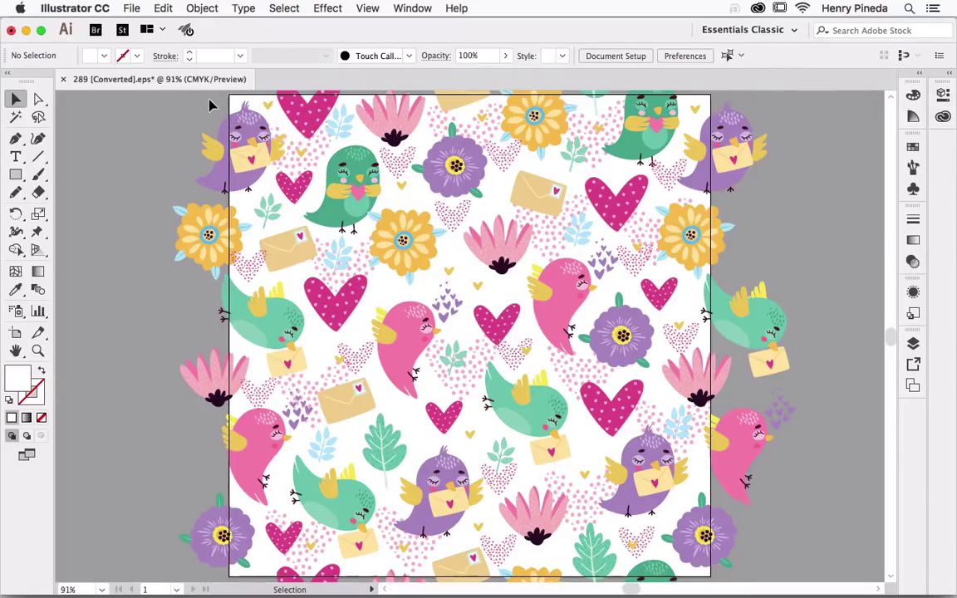
# Undo the clipping-path deletion and the mask release to restore the clipped pattern
pyautogui.click(161, 10)
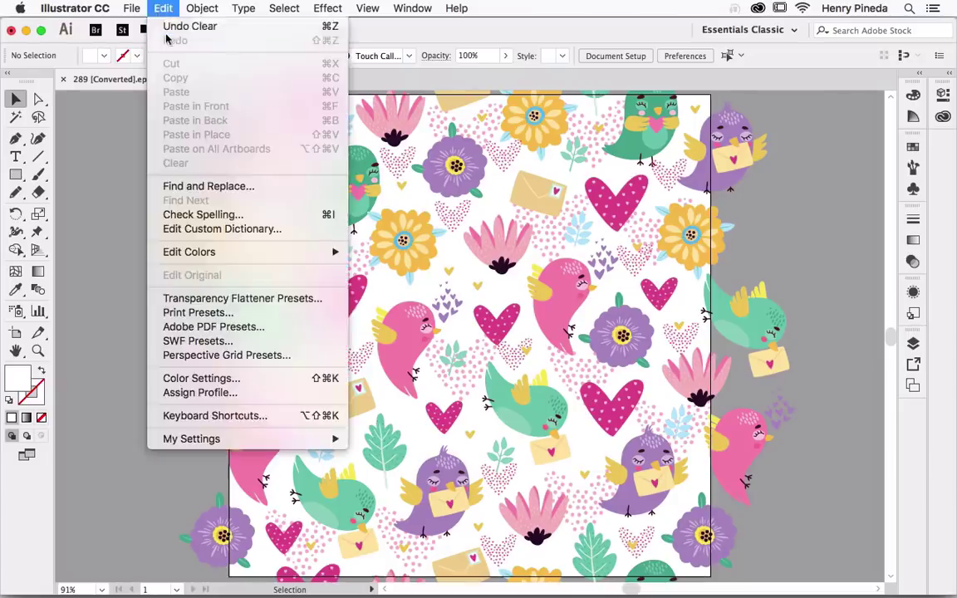
pyautogui.click(171, 26)
pyautogui.click(161, 9)
pyautogui.click(200, 27)
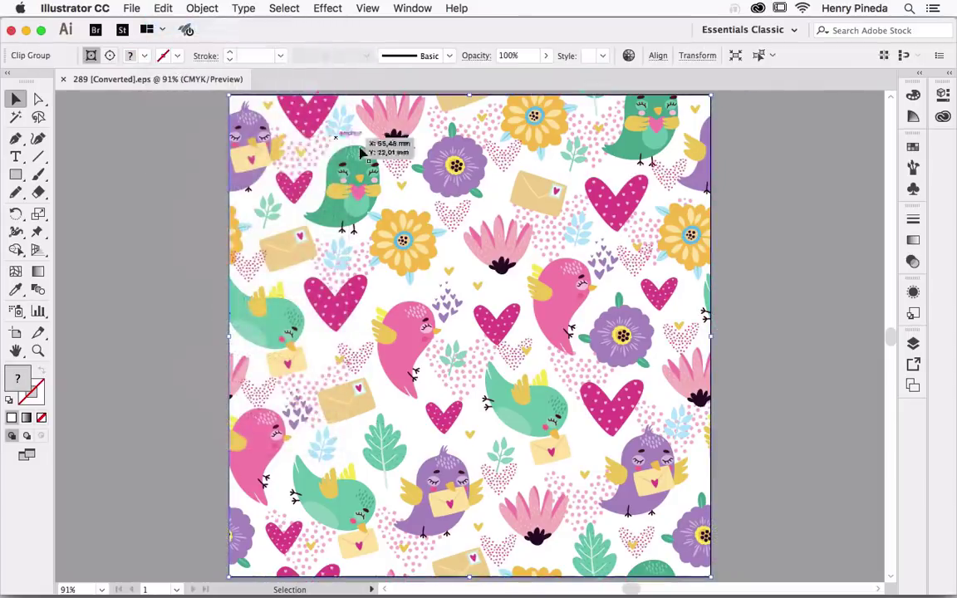
pyautogui.click(771, 165)
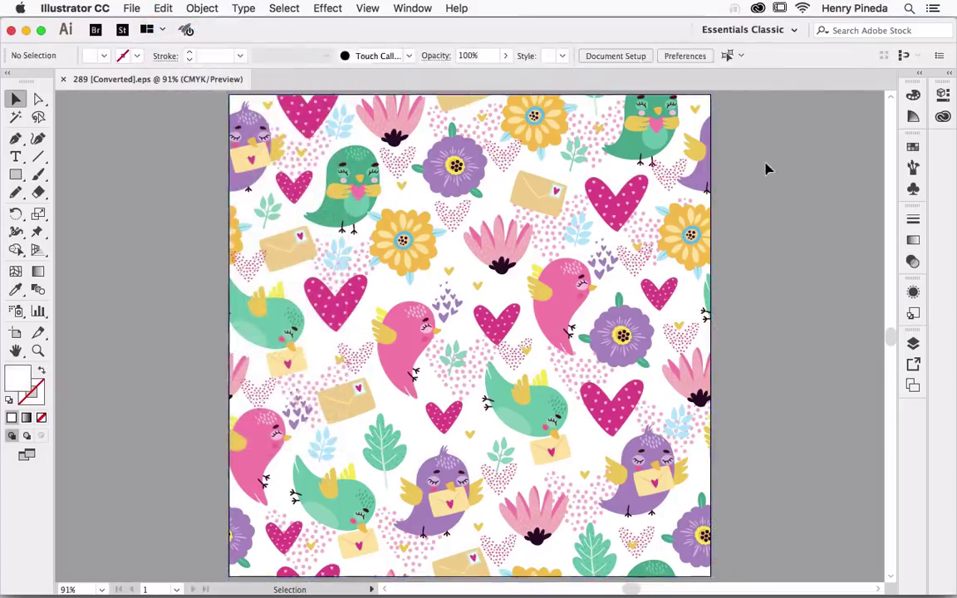
# Delete the clipping square's corner with the Direct Selection tool, returning to the Selection tool
pyautogui.click(38, 99)
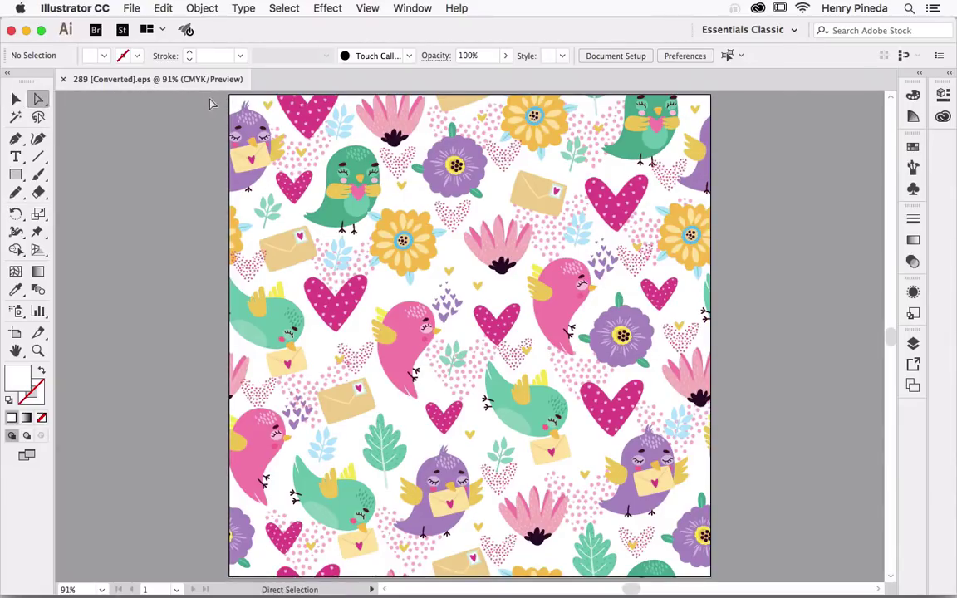
pyautogui.moveTo(213, 101)
pyautogui.mouseDown()
pyautogui.moveTo(235, 108)
pyautogui.moveTo(218, 98)
pyautogui.mouseUp()
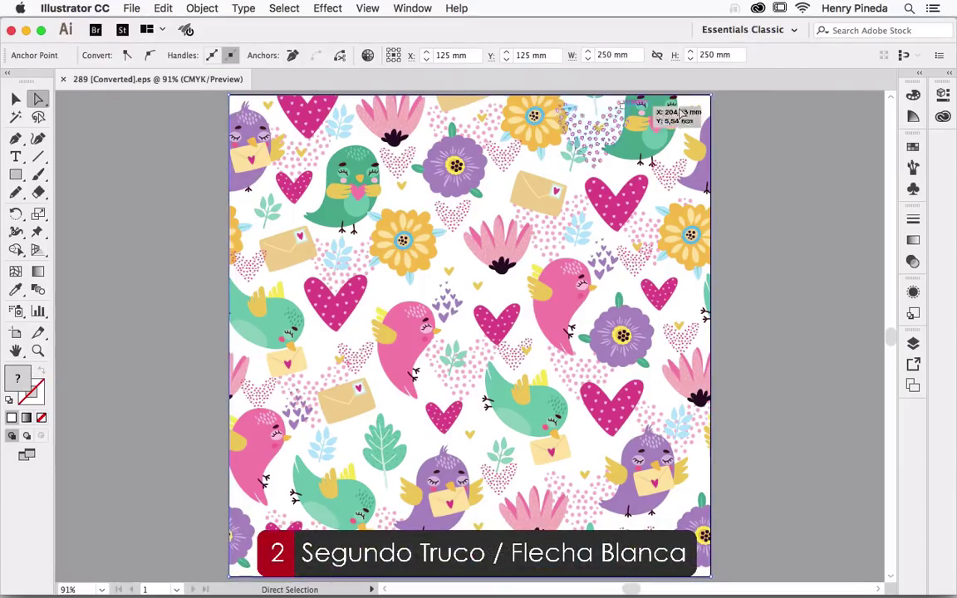
pyautogui.press('Delete')
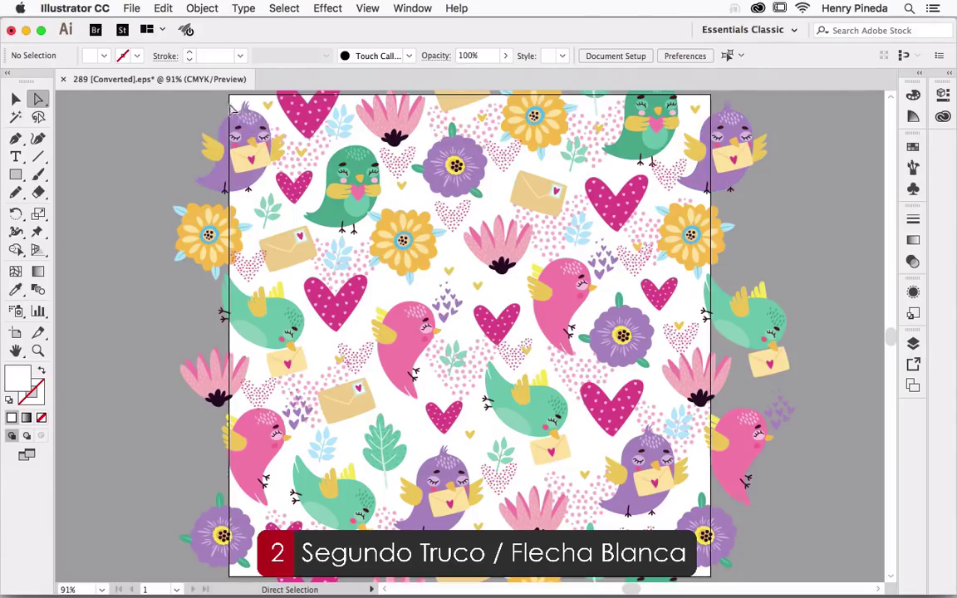
pyautogui.click(16, 99)
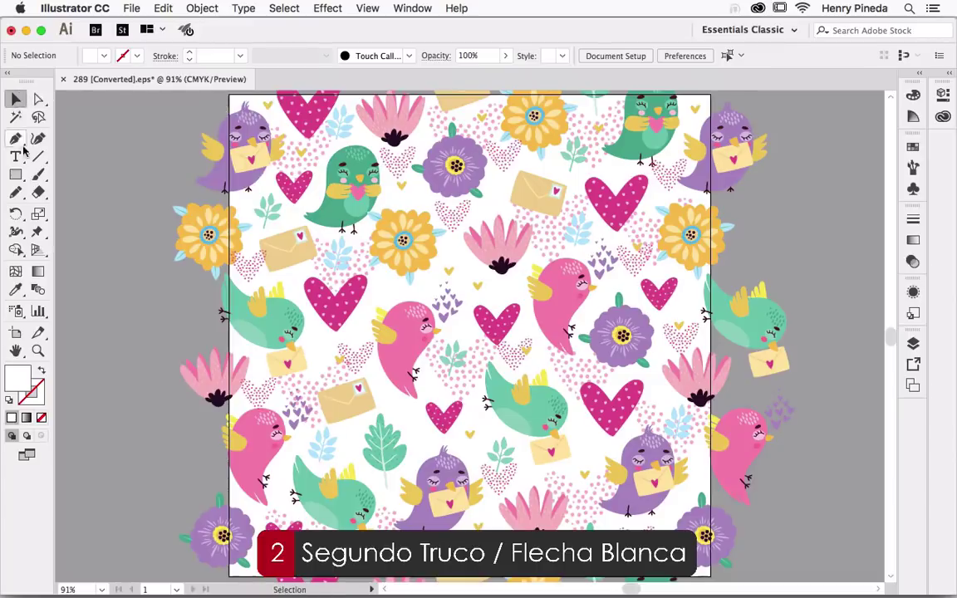
# Select the pattern Clip Group and apply Object > Ungroup twice
pyautogui.click(249, 148)
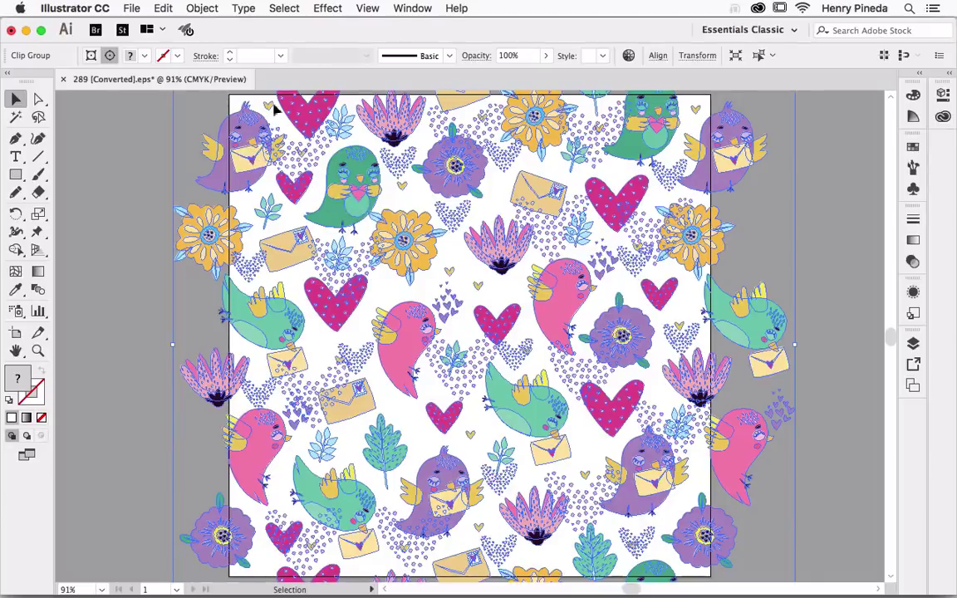
pyautogui.click(206, 8)
pyautogui.click(249, 77)
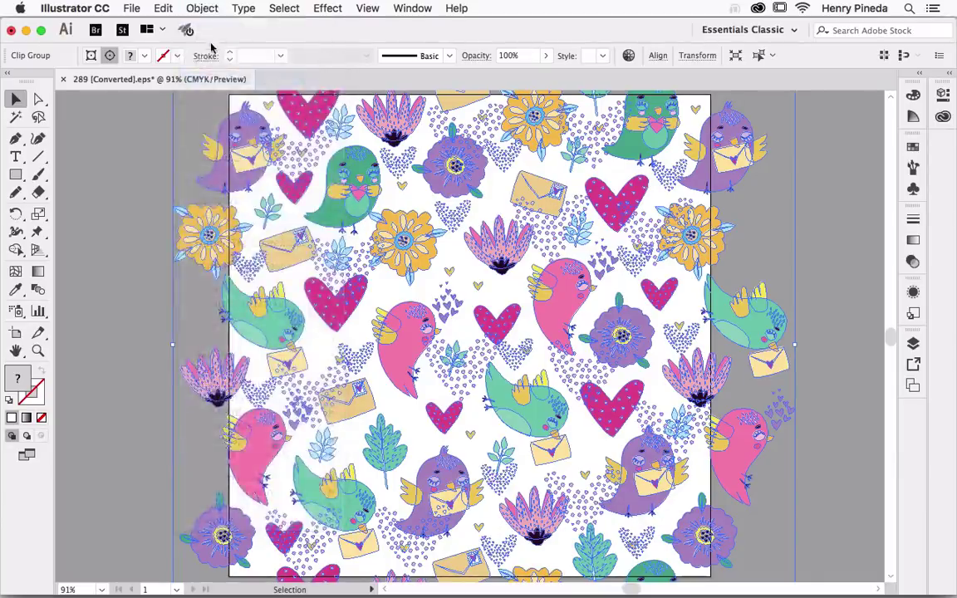
pyautogui.click(206, 8)
pyautogui.click(218, 77)
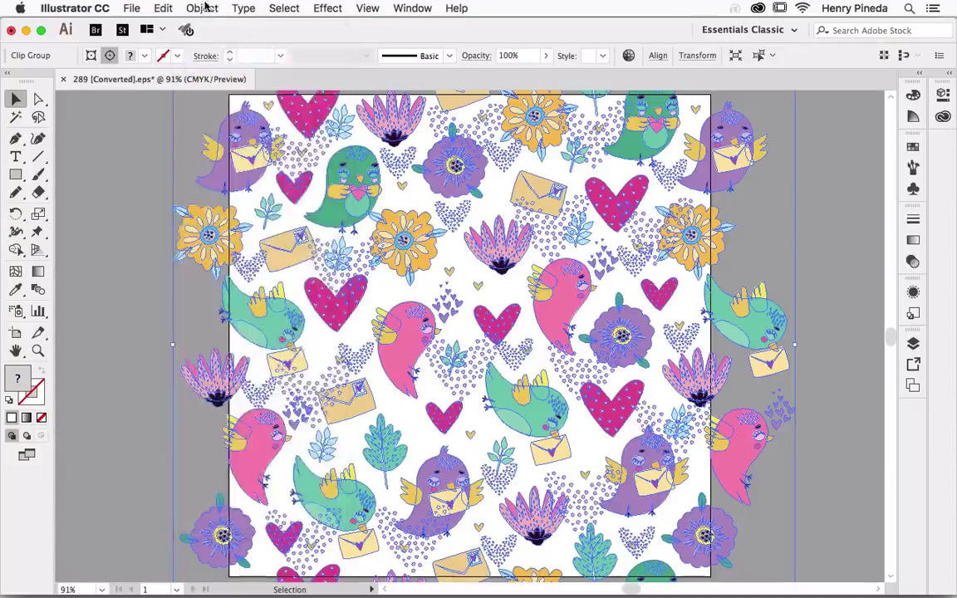
pyautogui.click(202, 9)
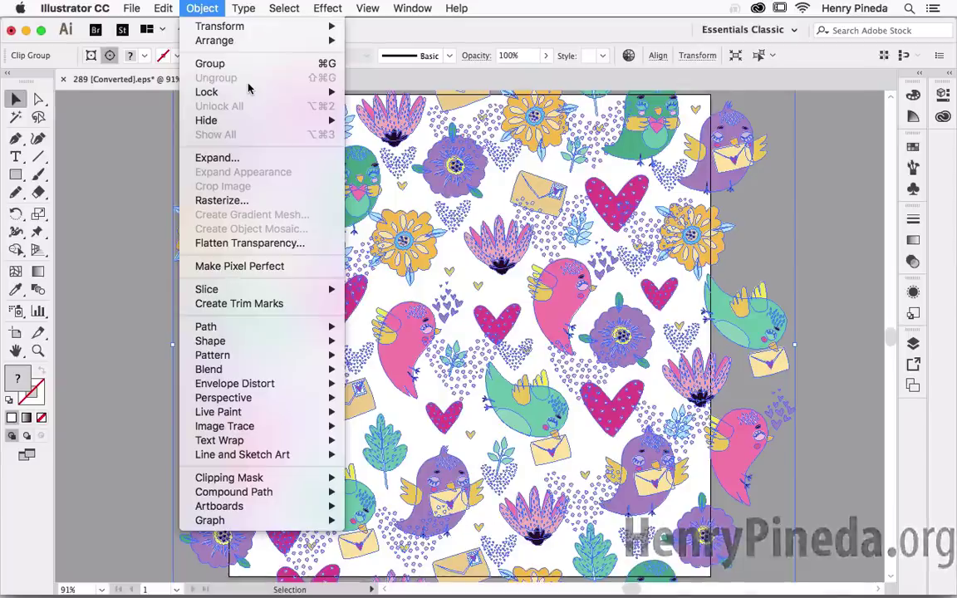
pyautogui.click(108, 151)
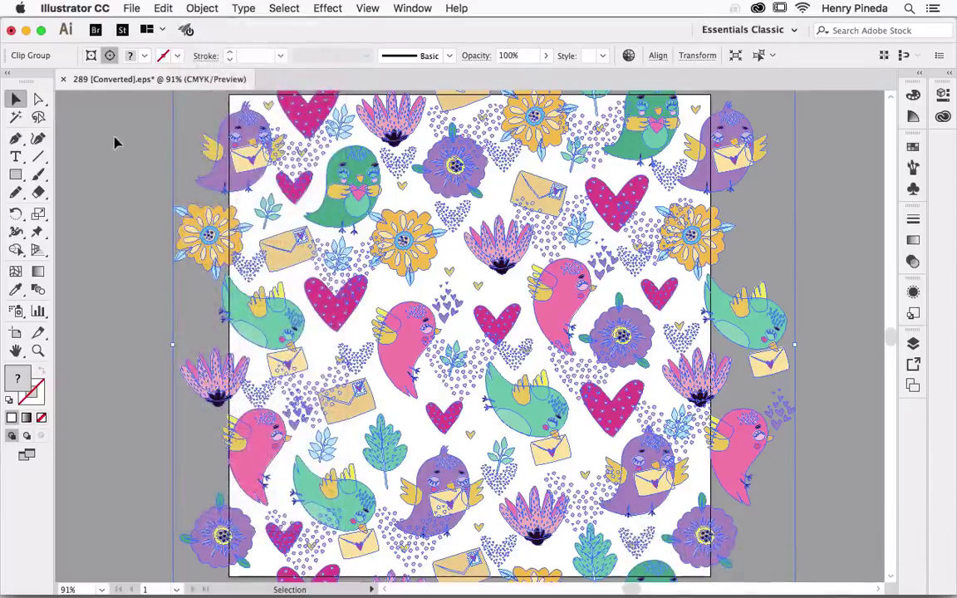
# Reselect the whole pattern Clip Group and check the Object menu
pyautogui.click(108, 136)
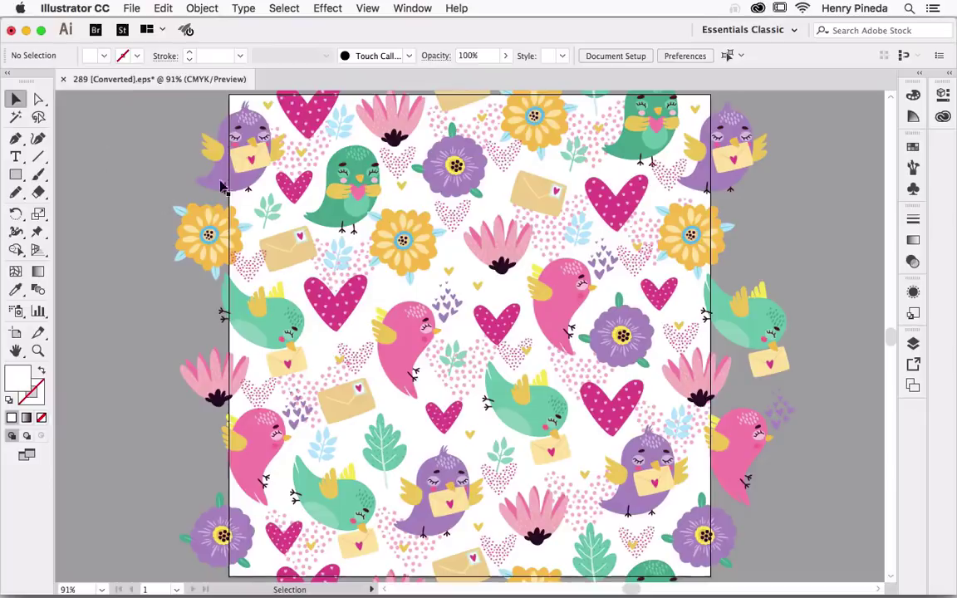
pyautogui.click(250, 146)
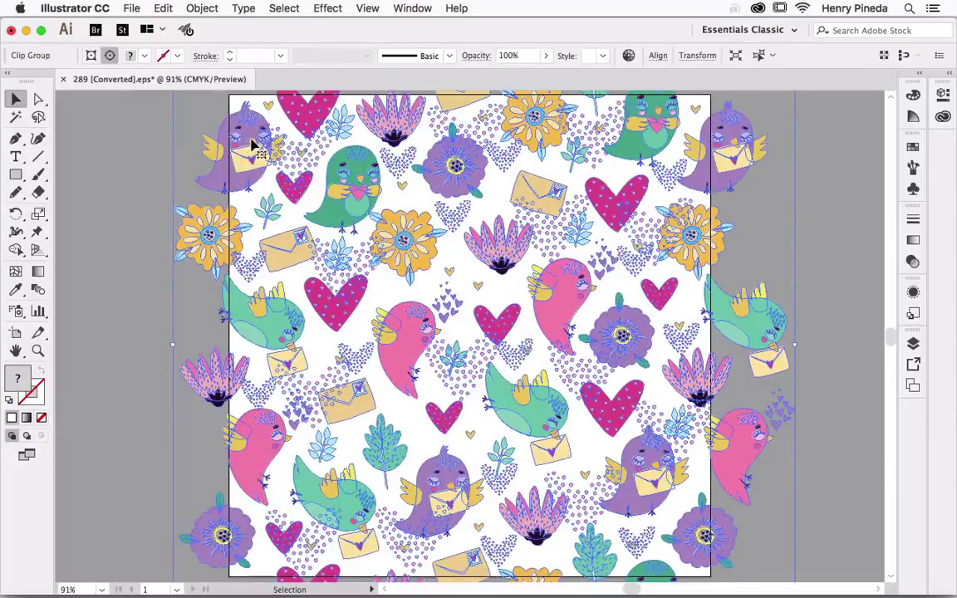
pyautogui.click(202, 8)
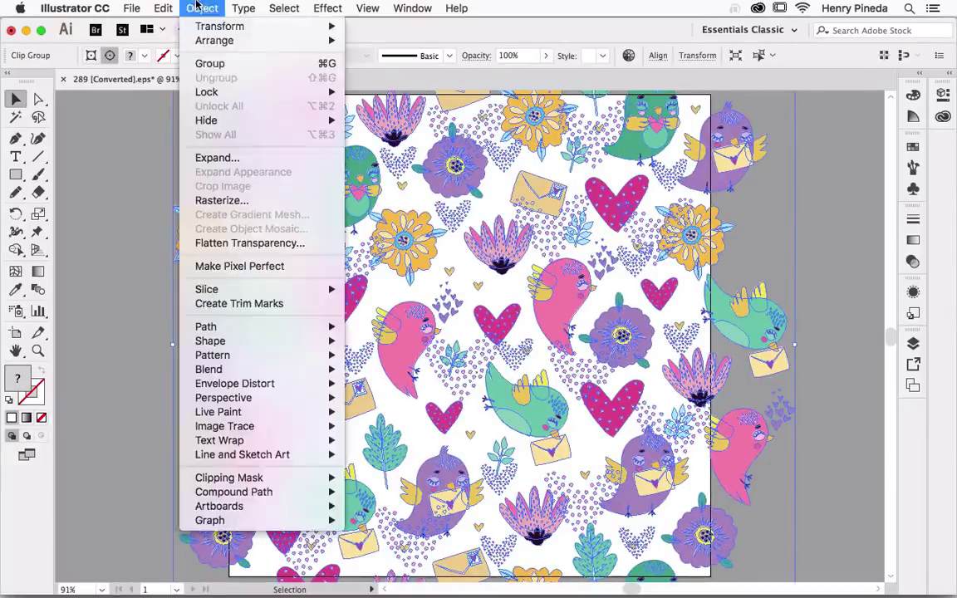
pyautogui.click(125, 137)
pyautogui.hscroll(5, 100, 141)
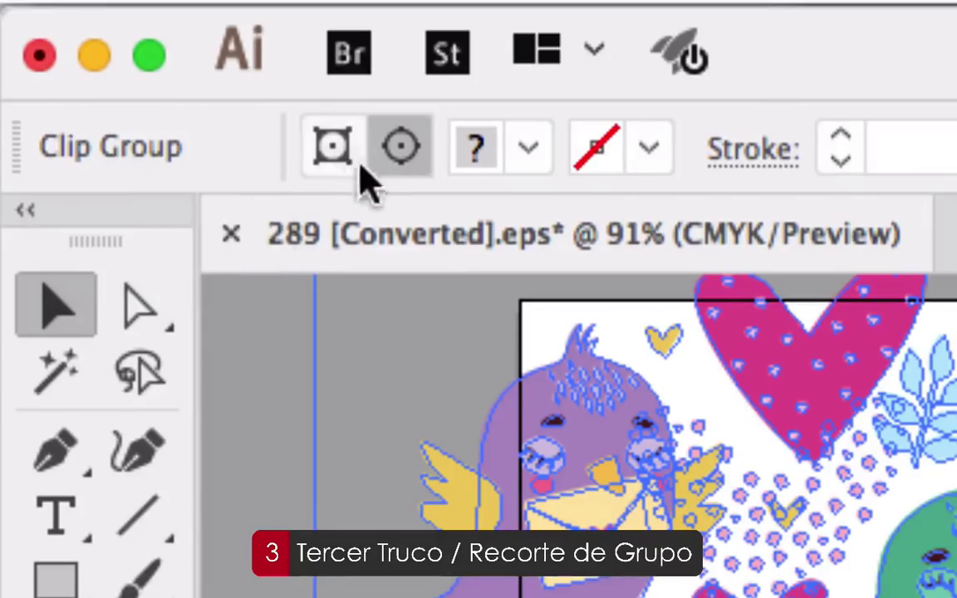
# Ungroup the purple bird's group into separate pieces, then select one small bird path
pyautogui.hotkey('ctrl', 'shift', 'a')
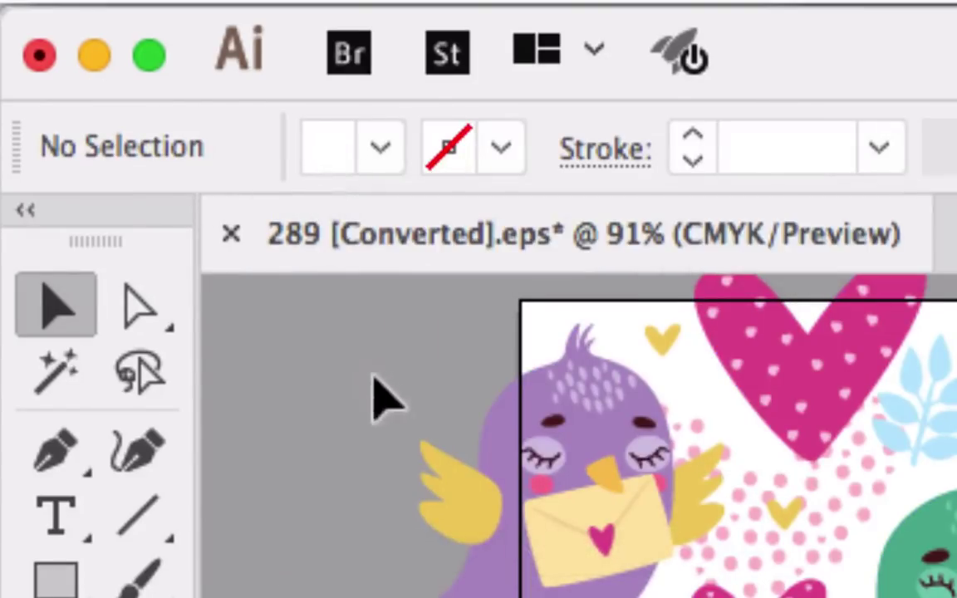
pyautogui.click(507, 432)
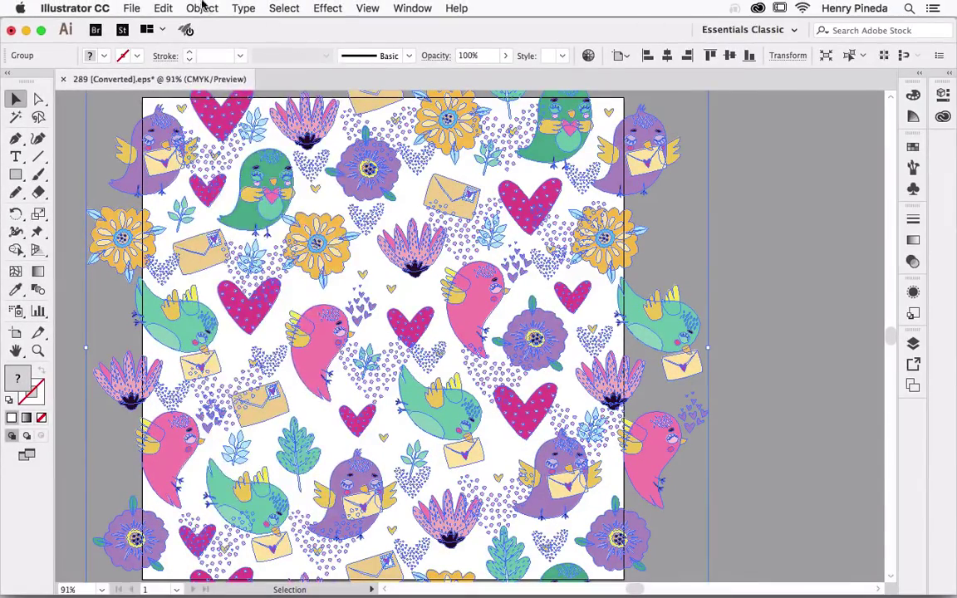
pyautogui.click(201, 6)
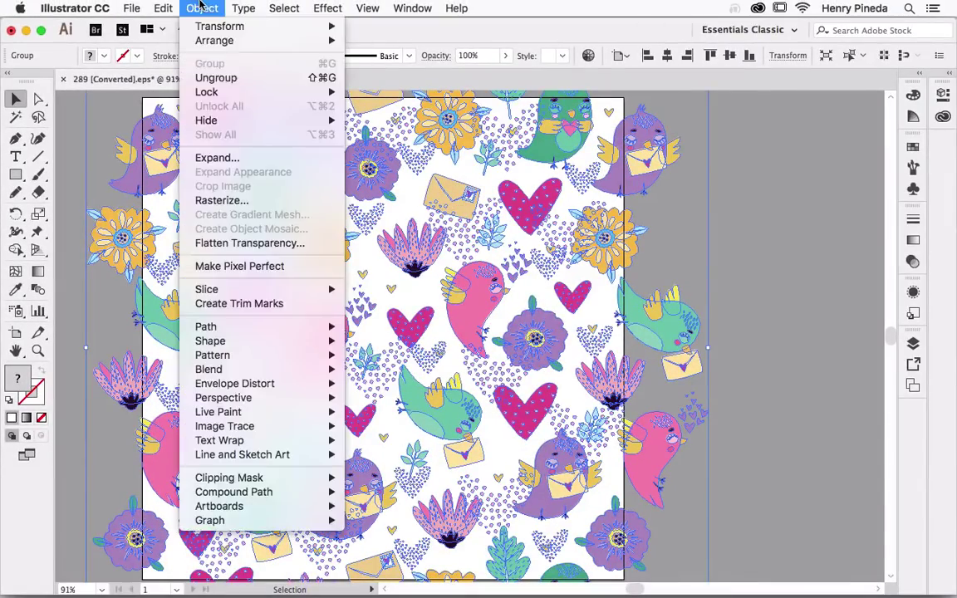
pyautogui.click(246, 78)
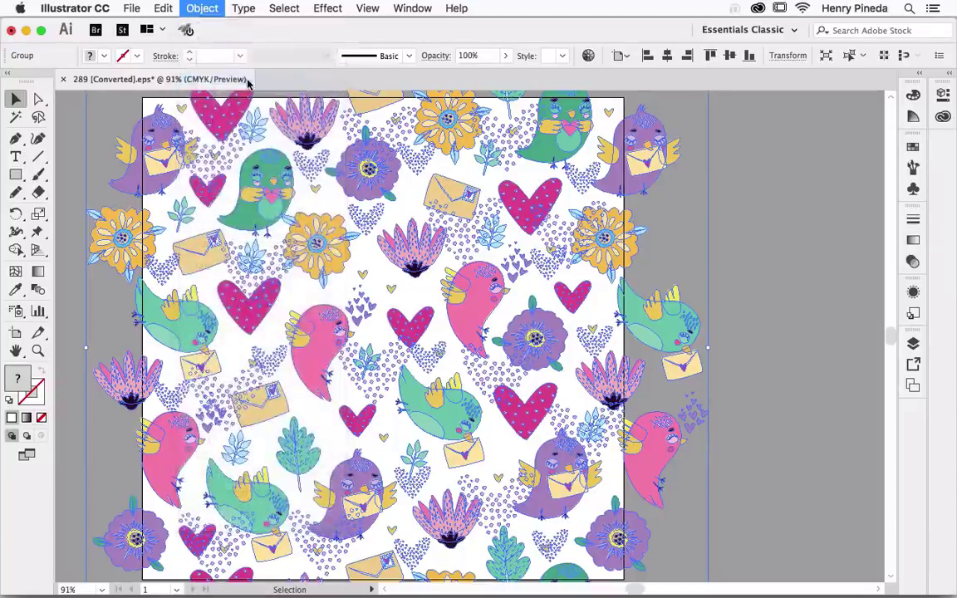
pyautogui.click(79, 134)
pyautogui.click(146, 143)
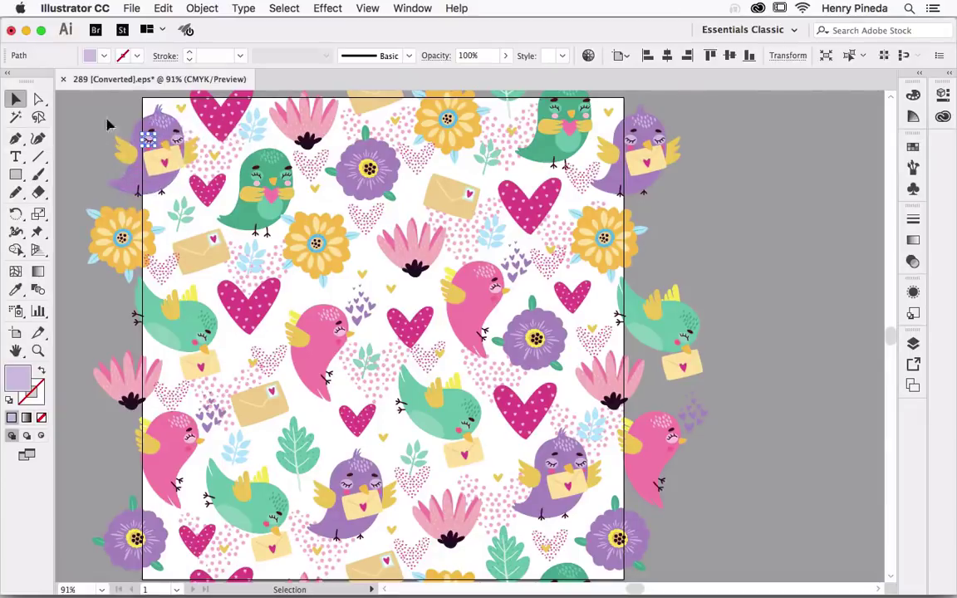
# Zoom to the top-left birds and delete the pink dot cluster and both small yellow hearts
pyautogui.press('space')
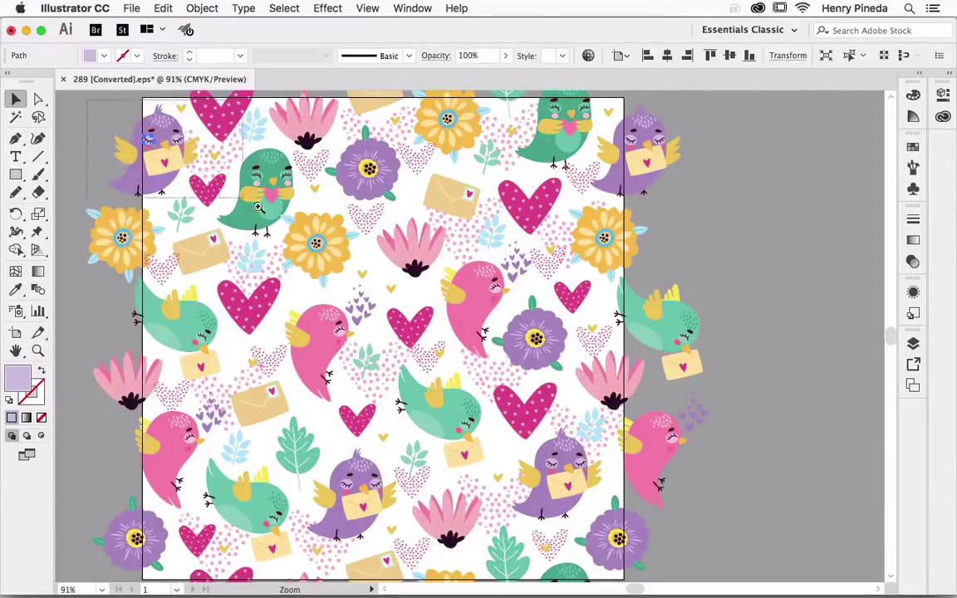
pyautogui.moveTo(120, 119); pyautogui.dragTo(228, 213)
pyautogui.moveTo(545, 273); pyautogui.dragTo(623, 341)
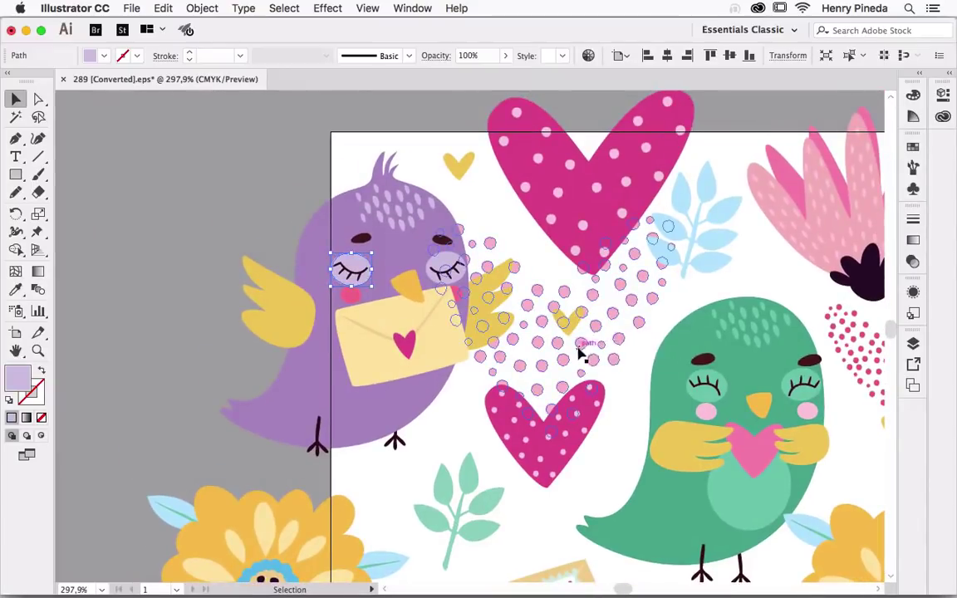
pyautogui.click(581, 342)
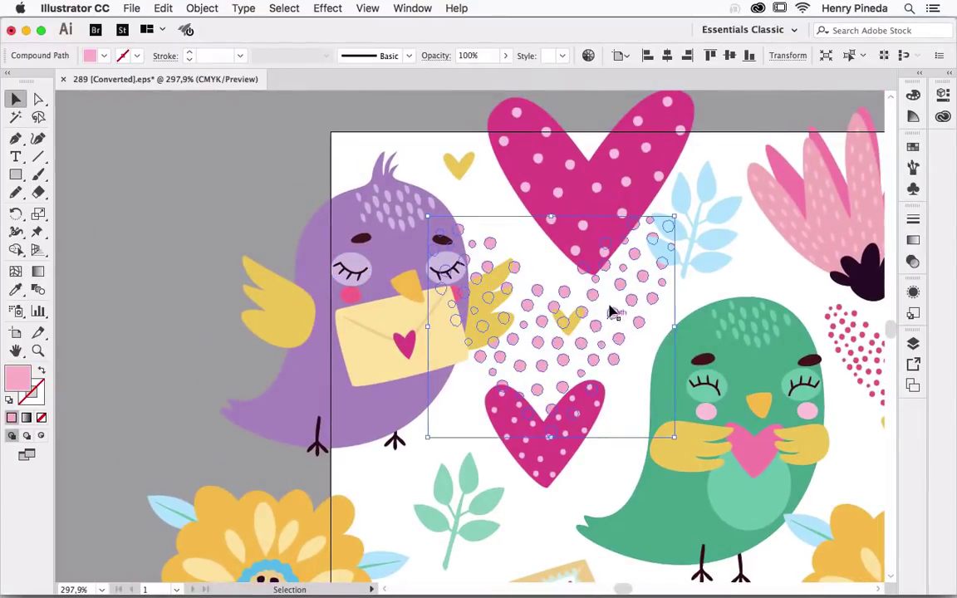
pyautogui.press('Delete')
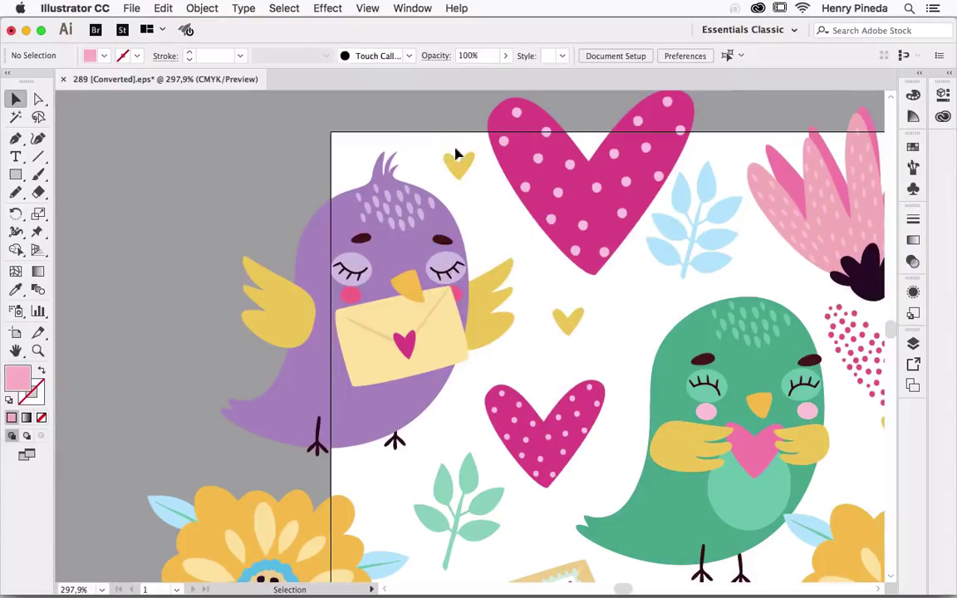
pyautogui.click(456, 161)
pyautogui.press('Delete')
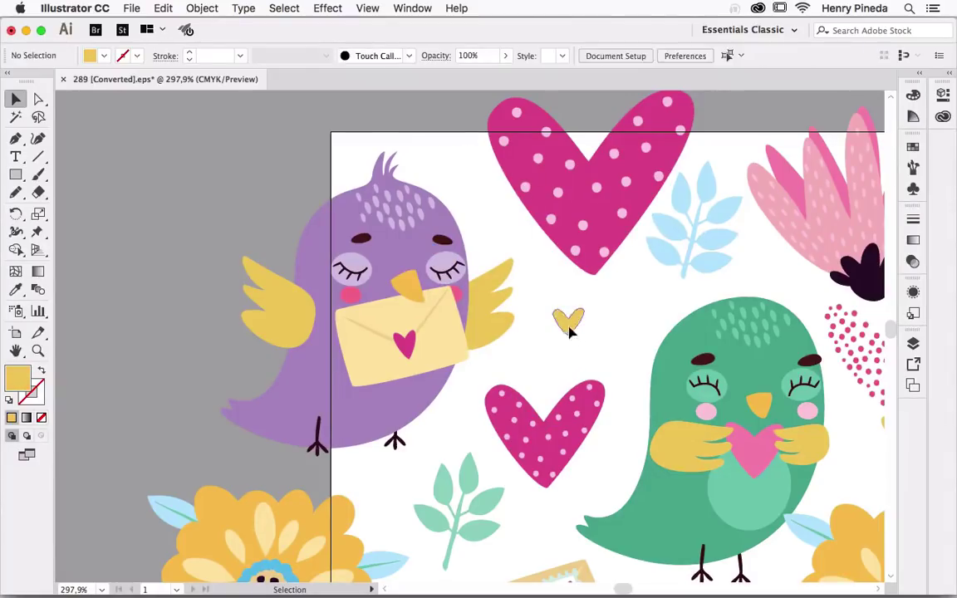
pyautogui.click(570, 331)
pyautogui.press('Delete')
# Marquee the purple bird's parts, then move the teal leaf sprig up and back below the heart
pyautogui.moveTo(210, 175); pyautogui.dragTo(485, 449)
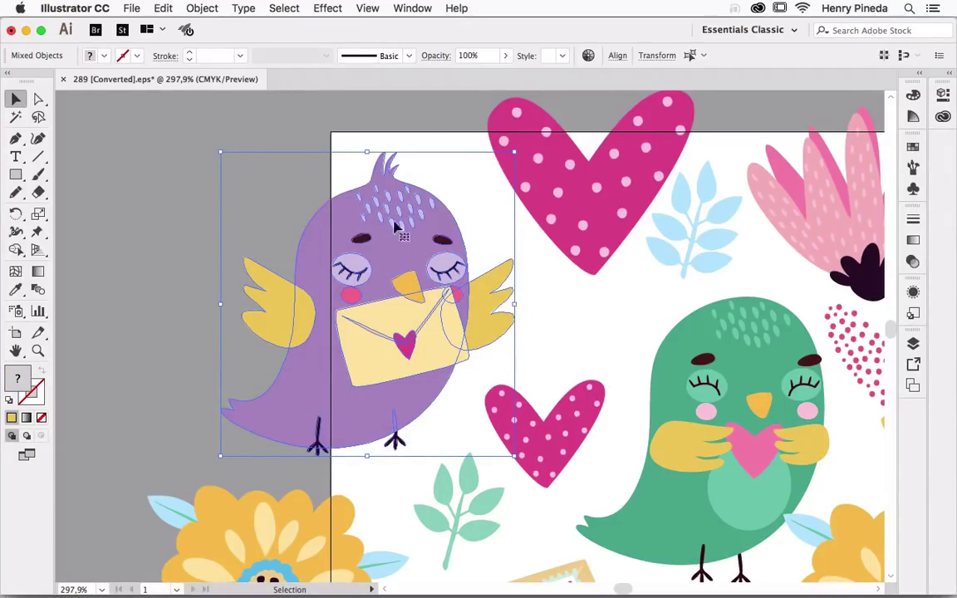
pyautogui.click(253, 175)
pyautogui.moveTo(471, 486); pyautogui.dragTo(456, 403)
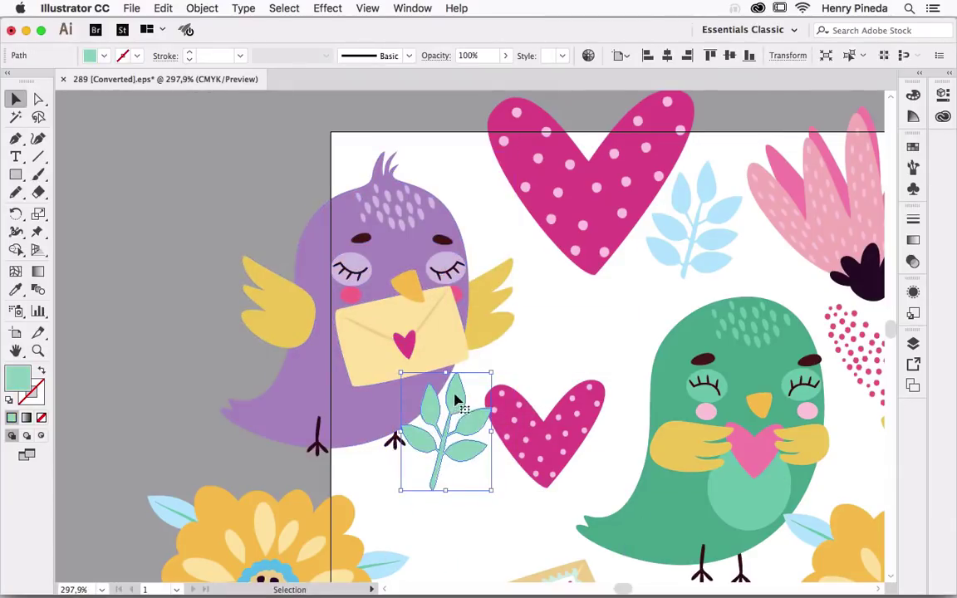
pyautogui.moveTo(456, 403); pyautogui.dragTo(469, 483)
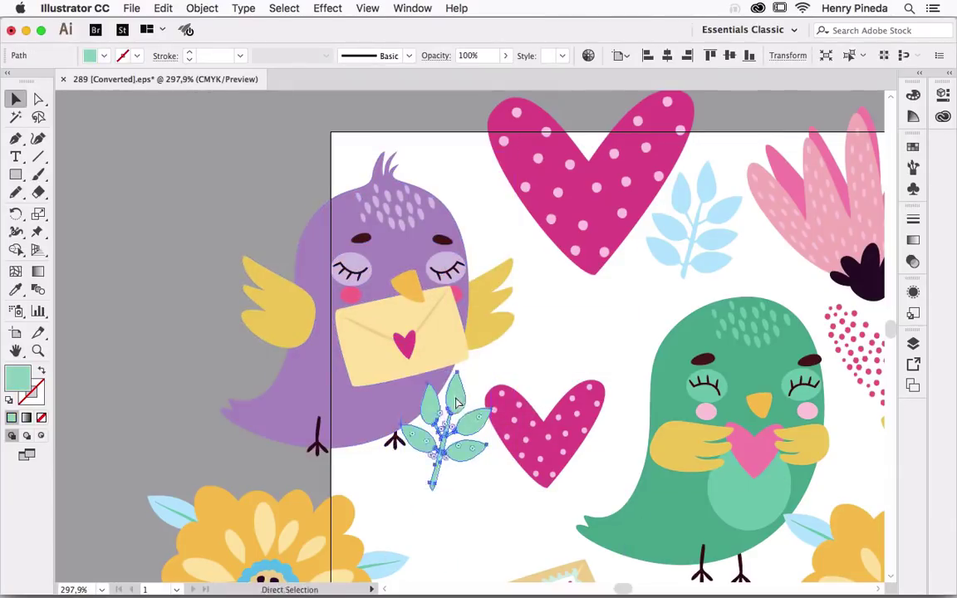
pyautogui.click(291, 177)
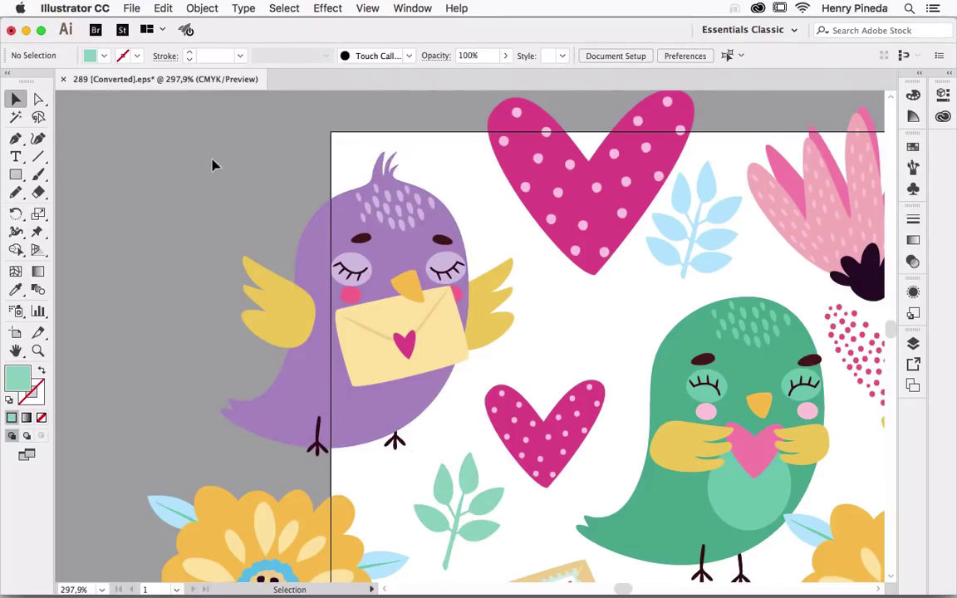
# Lasso the purple bird's parts, group them, and drag the bird up-left off the artboard
pyautogui.click(38, 117)
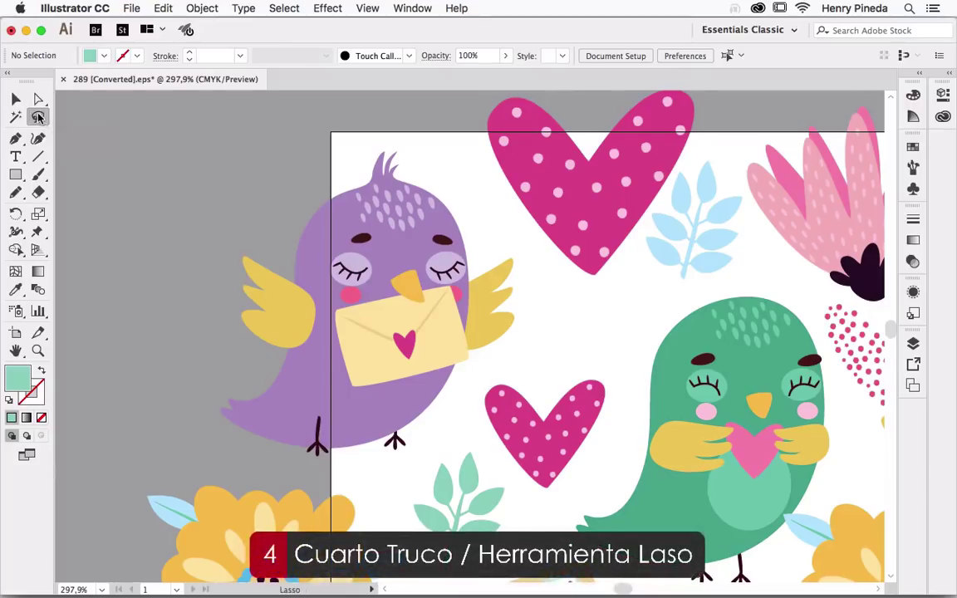
pyautogui.moveTo(287, 253)
pyautogui.mouseDown()
pyautogui.moveTo(424, 154)
pyautogui.moveTo(523, 338)
pyautogui.moveTo(427, 440)
pyautogui.moveTo(376, 475)
pyautogui.moveTo(310, 470)
pyautogui.moveTo(218, 422)
pyautogui.moveTo(203, 376)
pyautogui.moveTo(246, 236)
pyautogui.moveTo(291, 252)
pyautogui.mouseUp()
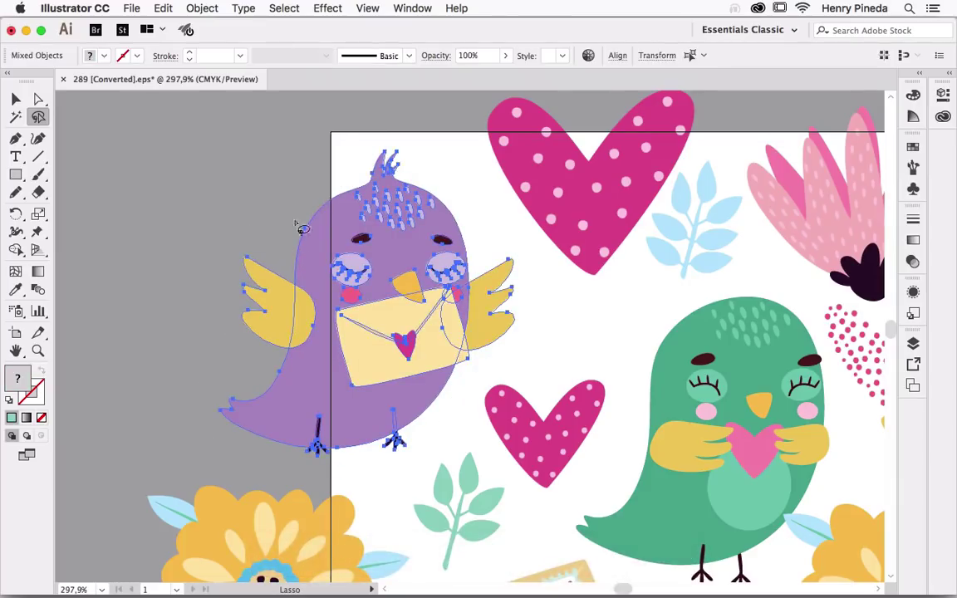
pyautogui.click(17, 99)
pyautogui.click(201, 8)
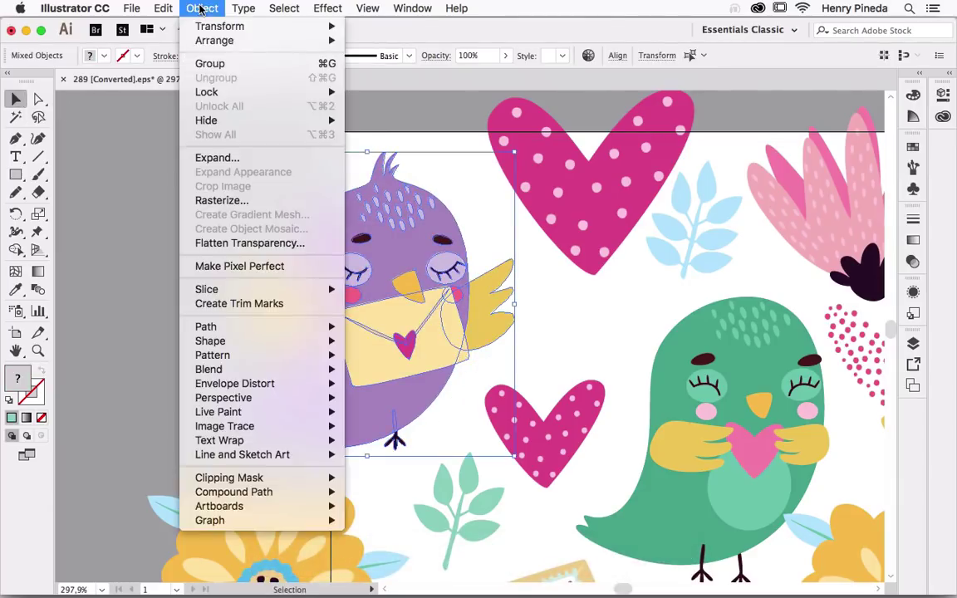
pyautogui.click(217, 63)
pyautogui.moveTo(382, 299)
pyautogui.mouseDown()
pyautogui.moveTo(349, 305)
pyautogui.moveTo(230, 267)
pyautogui.mouseUp()
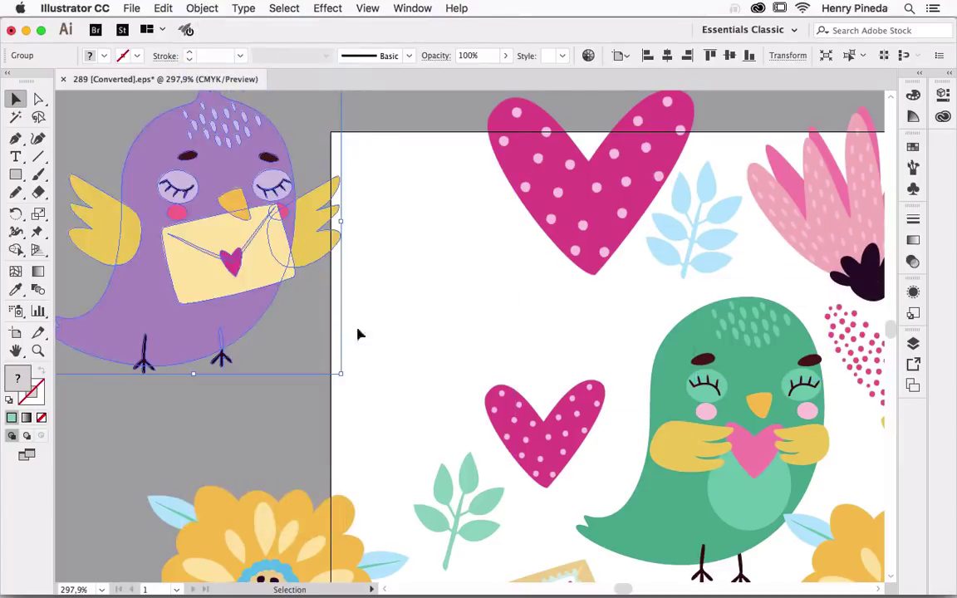